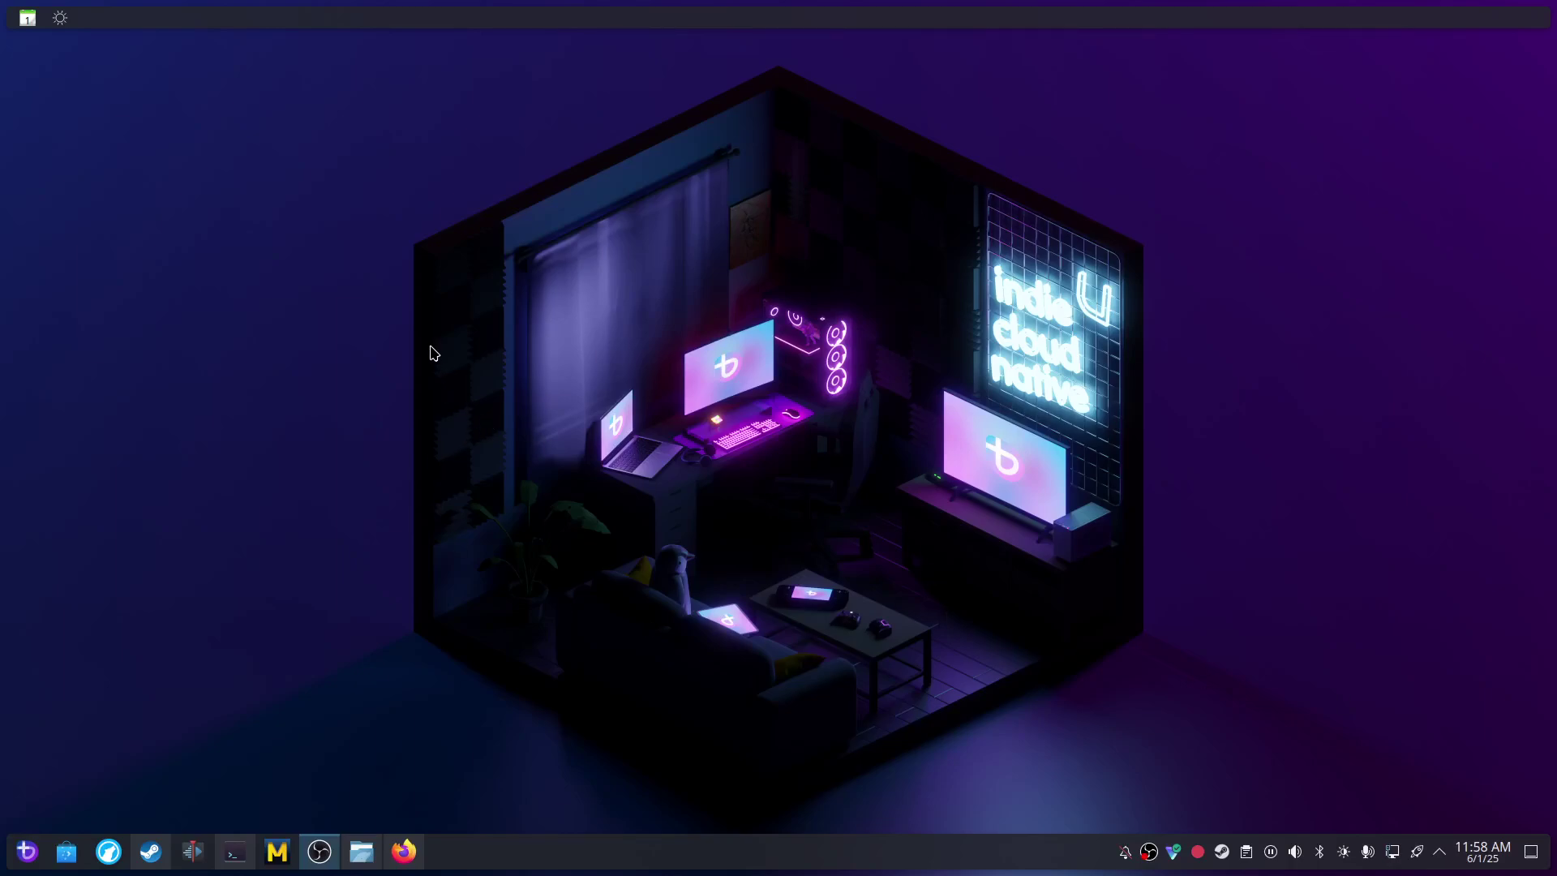
Check the processor and graphics card details in a system information terminal, then minimize it.
left_click(234, 852)
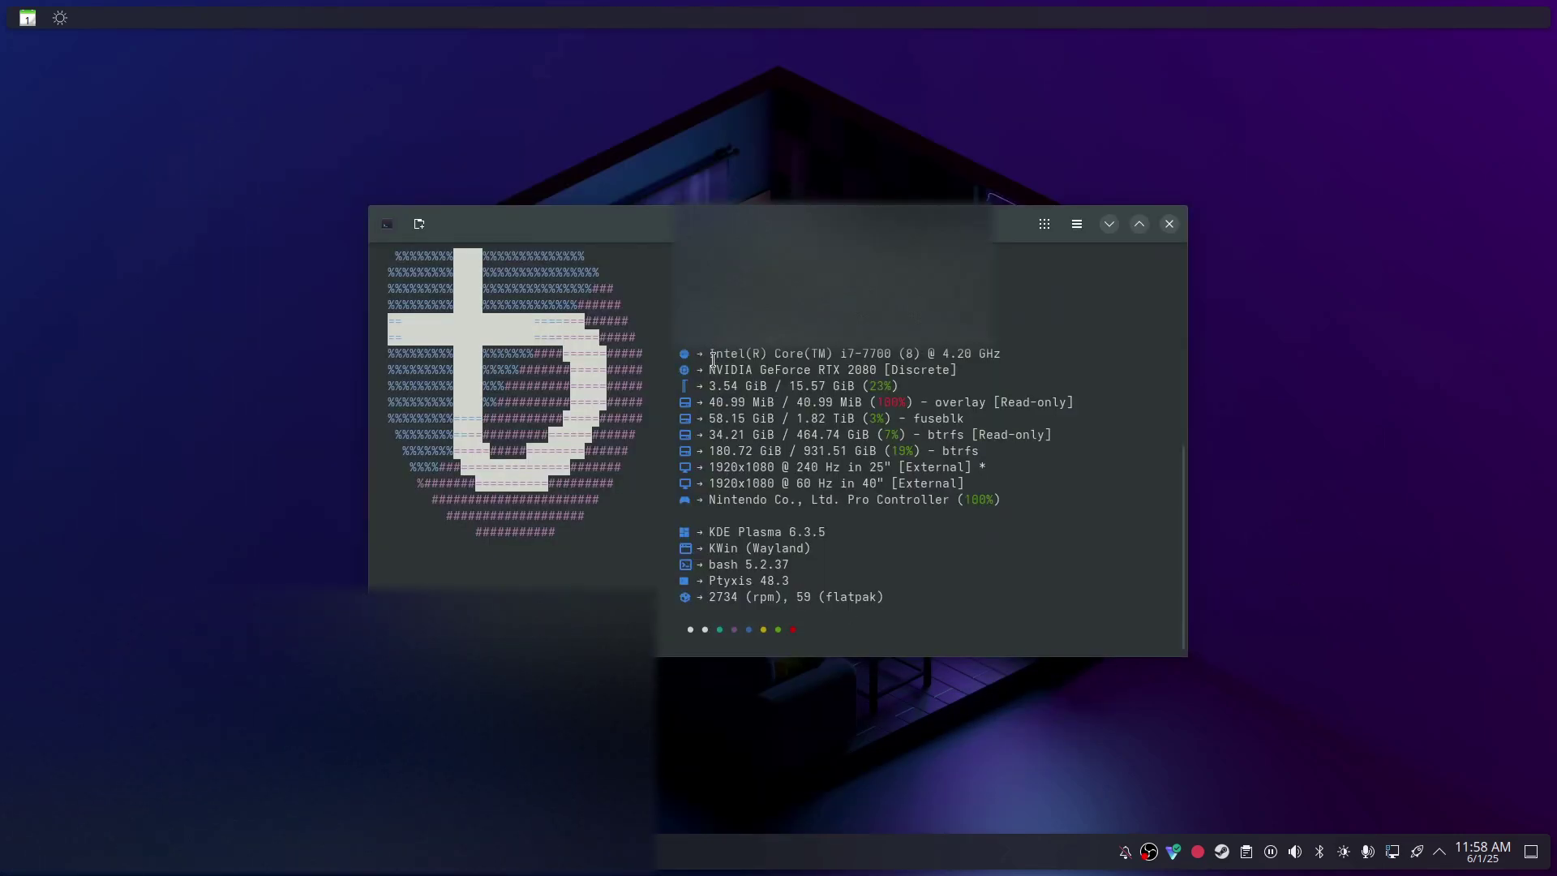
left_click_drag(710, 355, 979, 352)
left_click_drag(803, 371, 868, 370)
left_click(927, 370)
left_click(1108, 223)
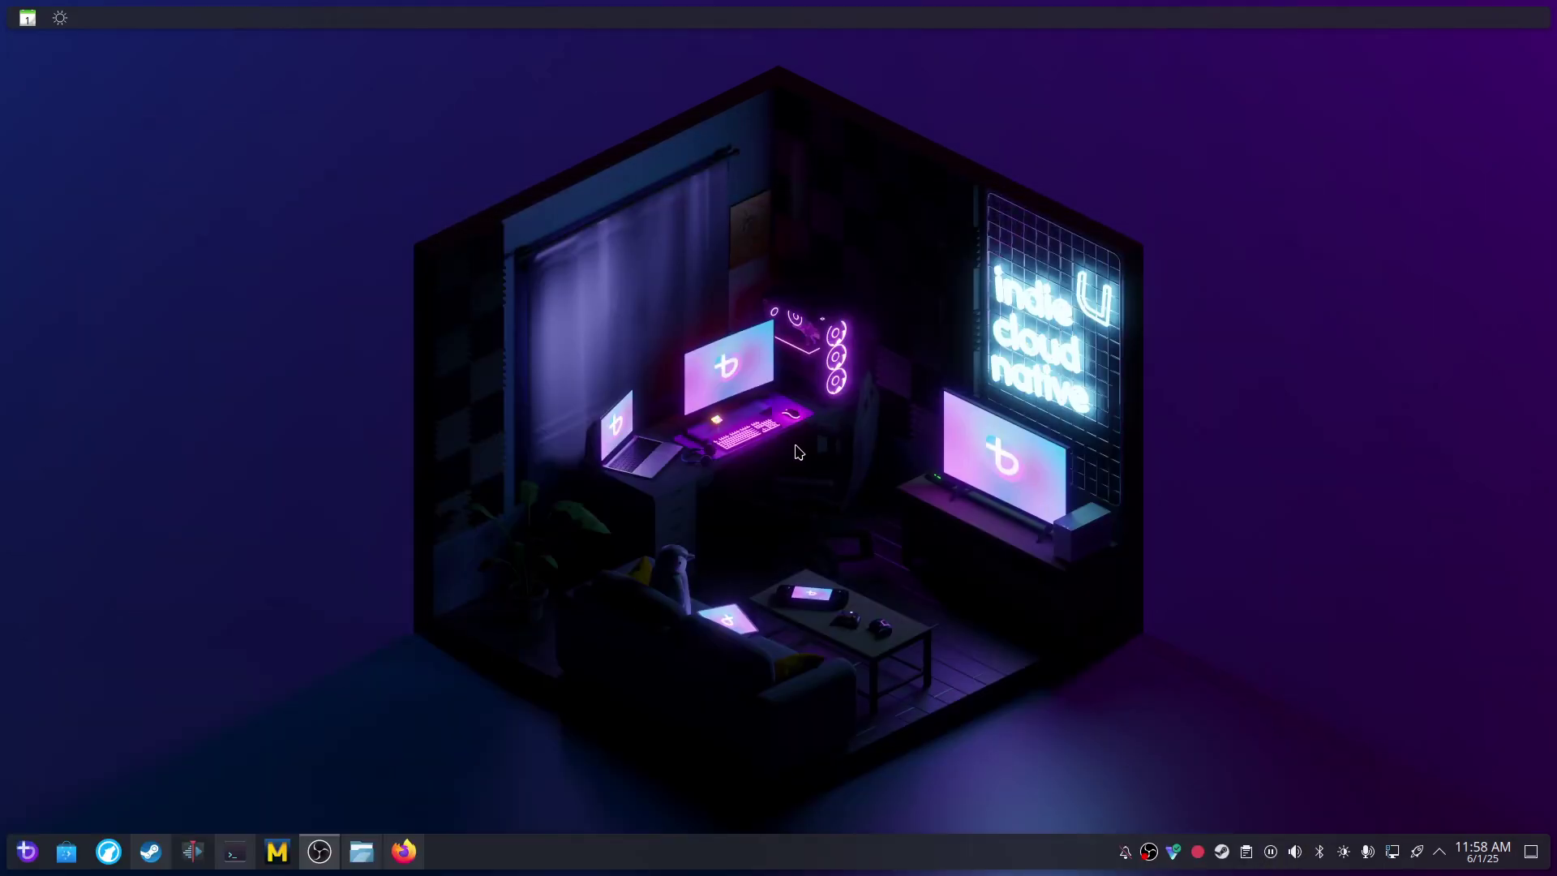
Switch the Steam desktop client into Big Picture Mode from the View menu.
left_click(152, 854)
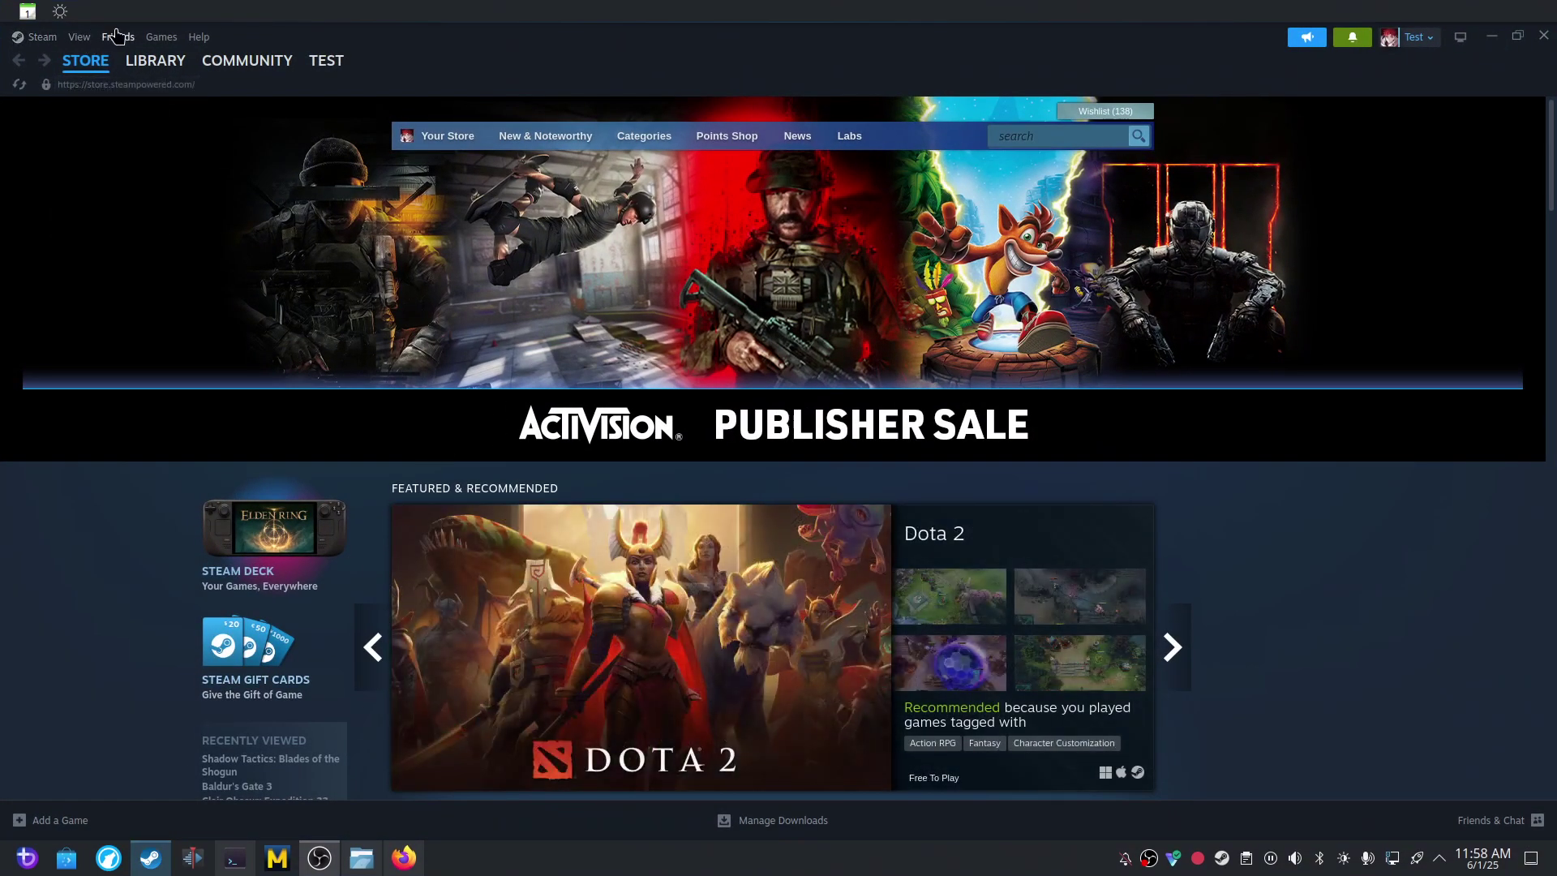
left_click(118, 36)
mouse_move(79, 37)
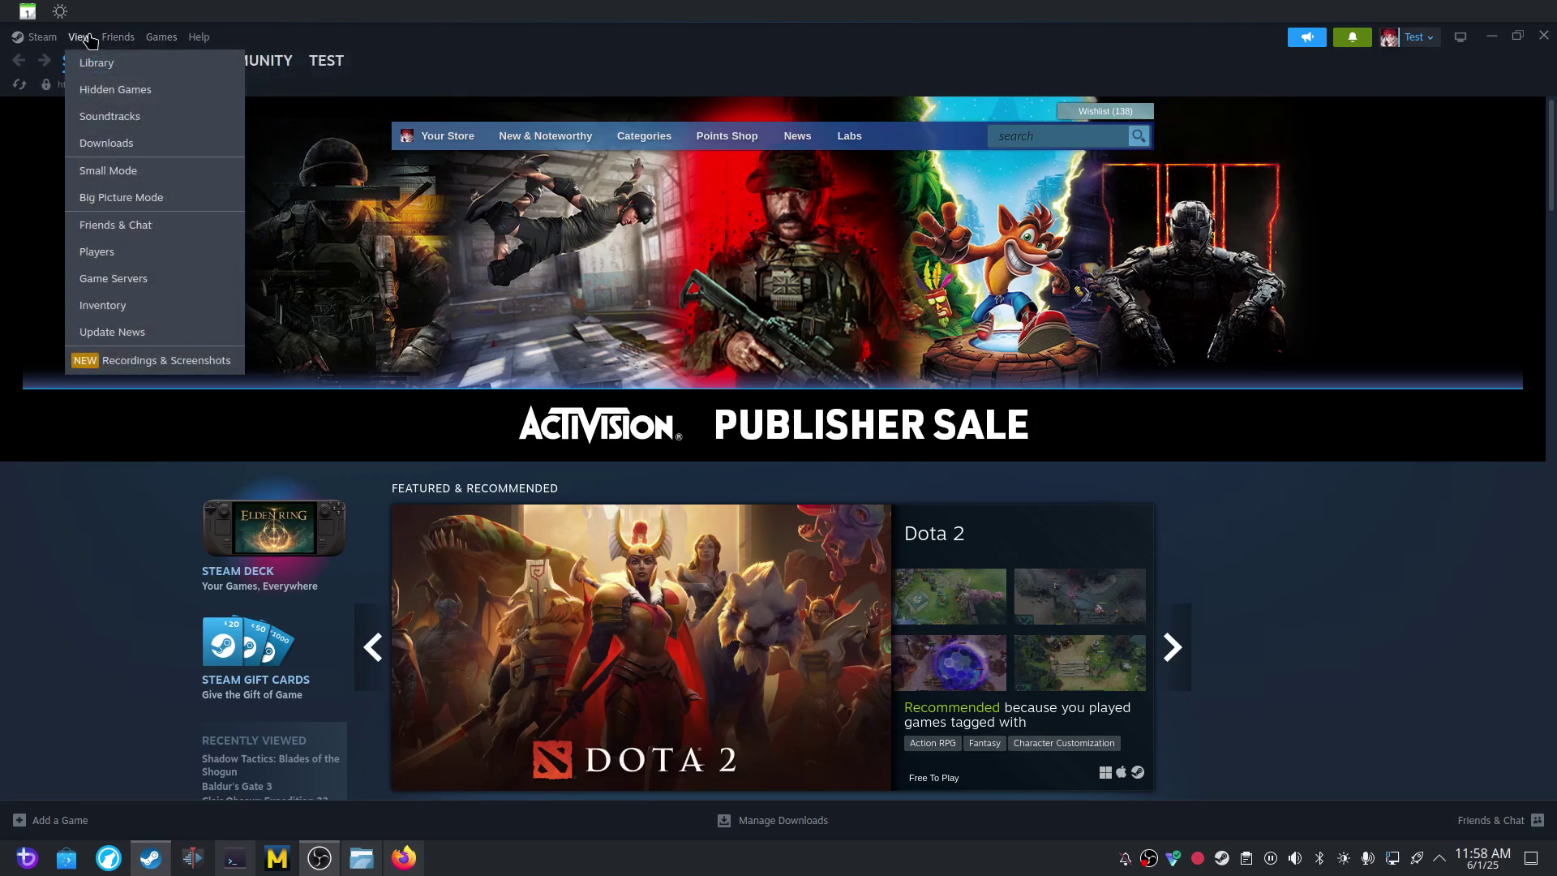
left_click(134, 197)
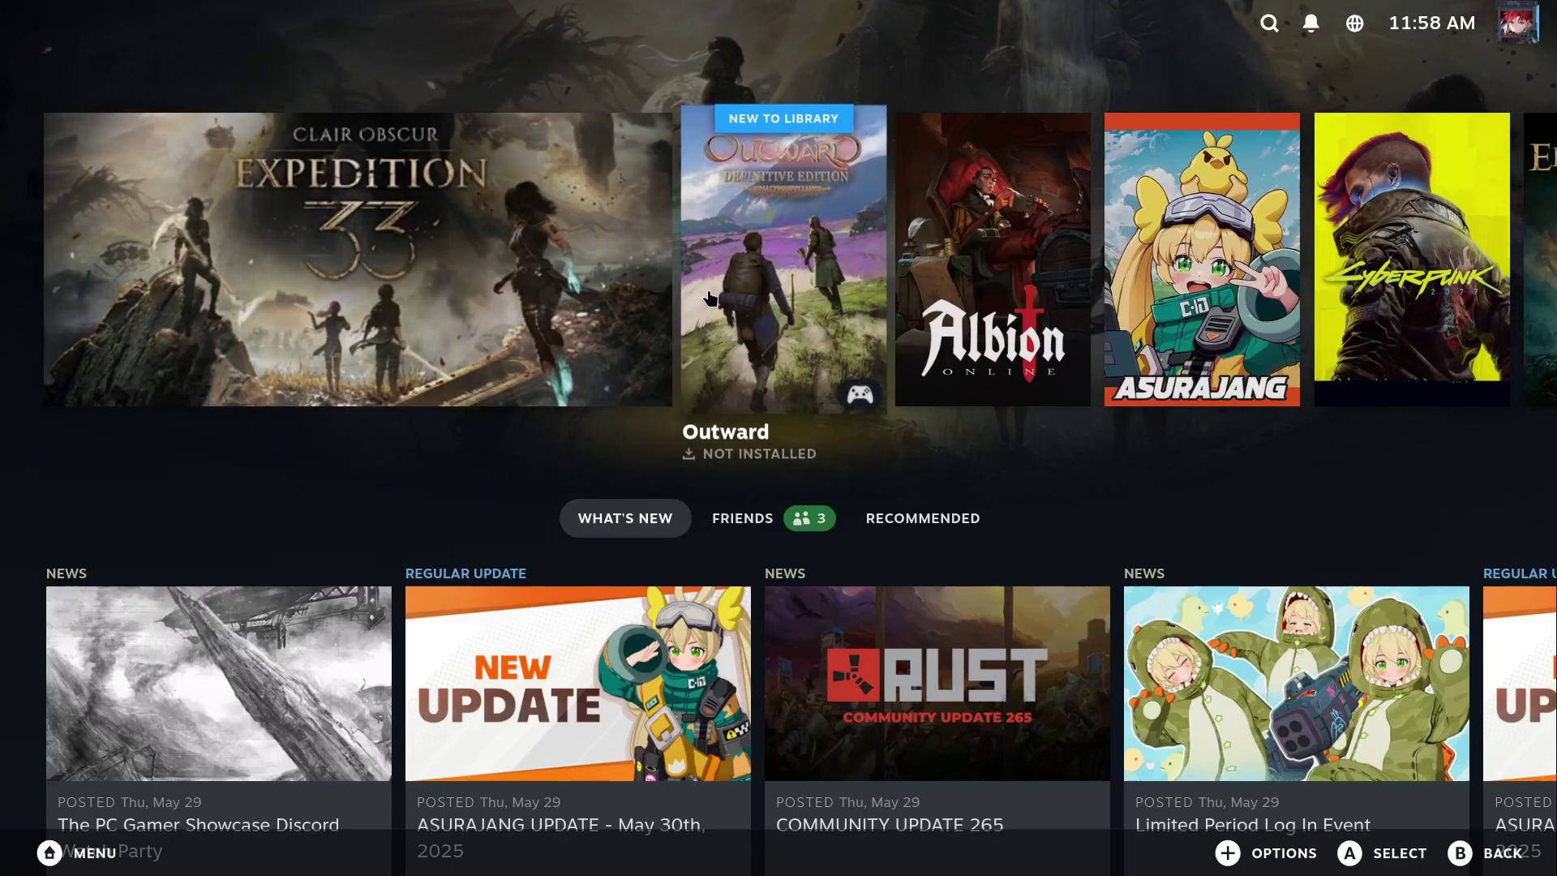
key("Down")
key("Right")
key("Right")
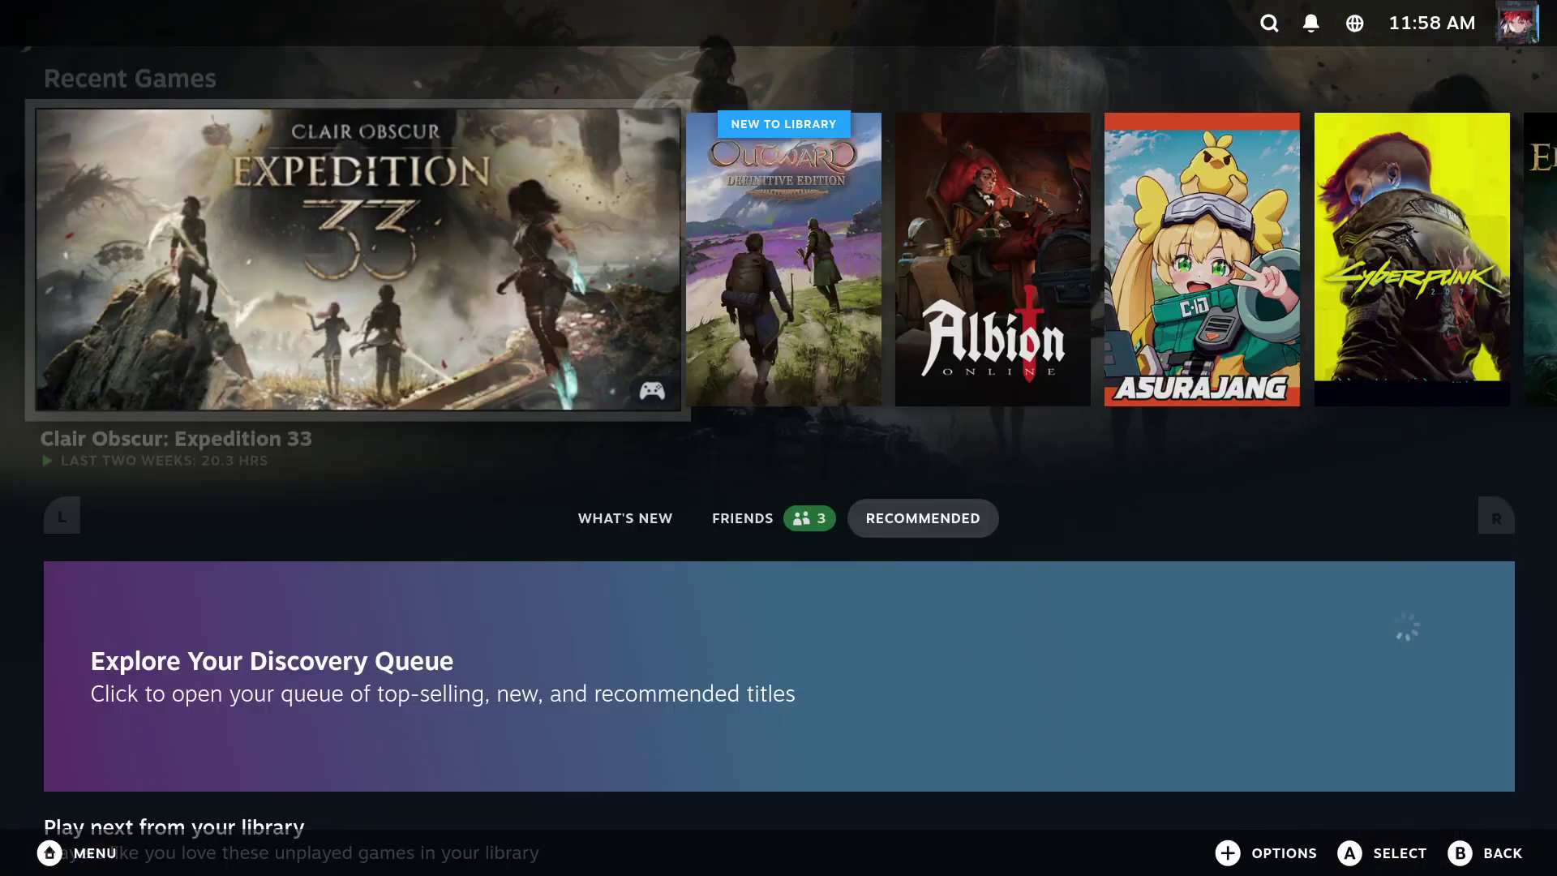
key("Left")
key("Left")
key("Up")
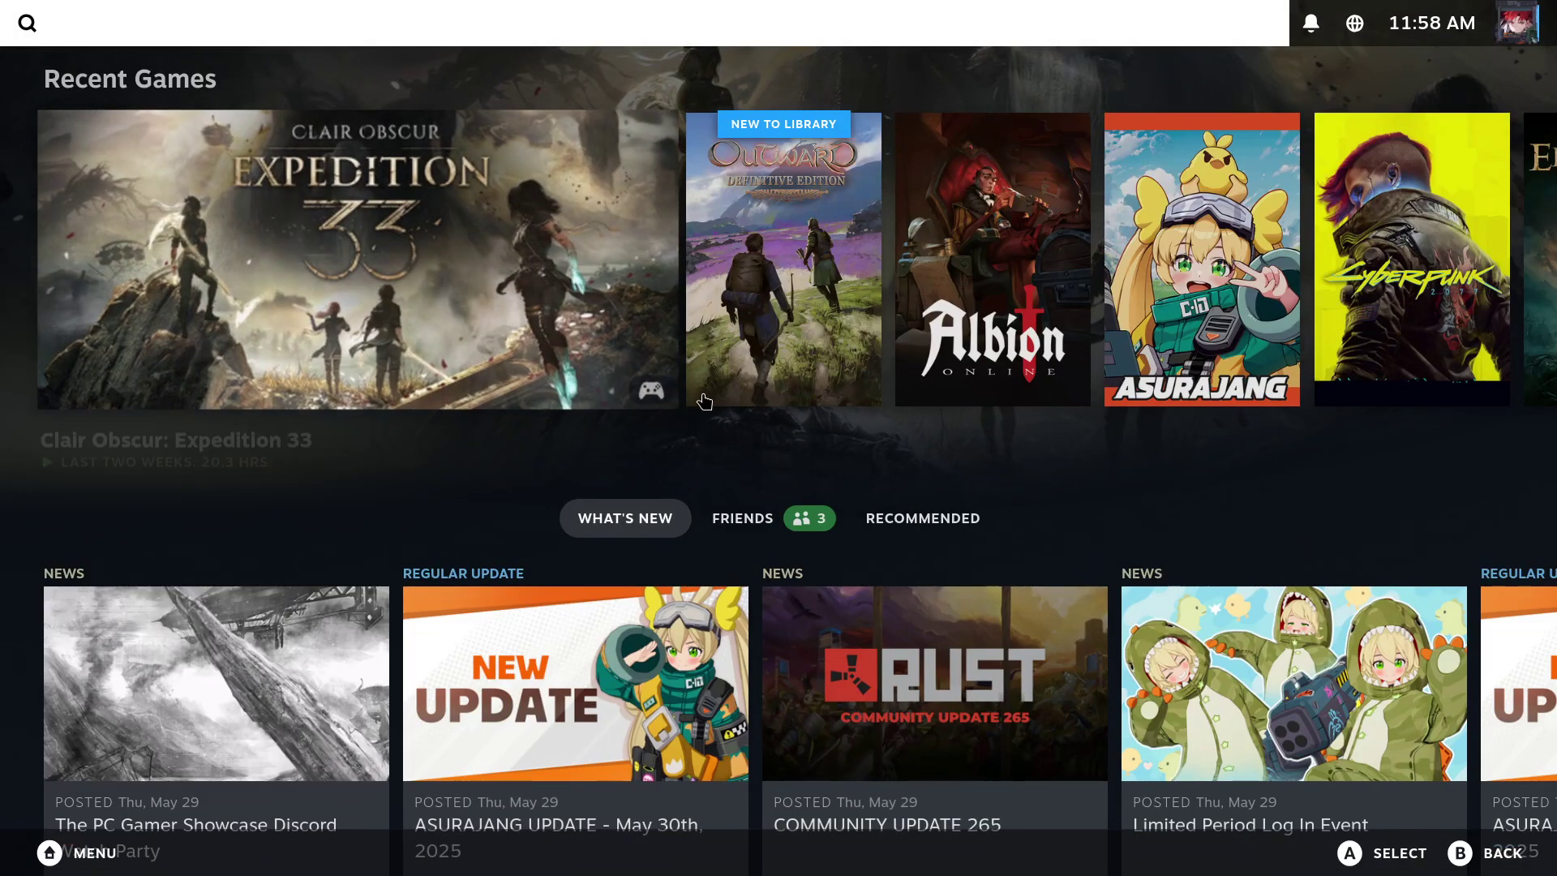
key("ctrl+1")
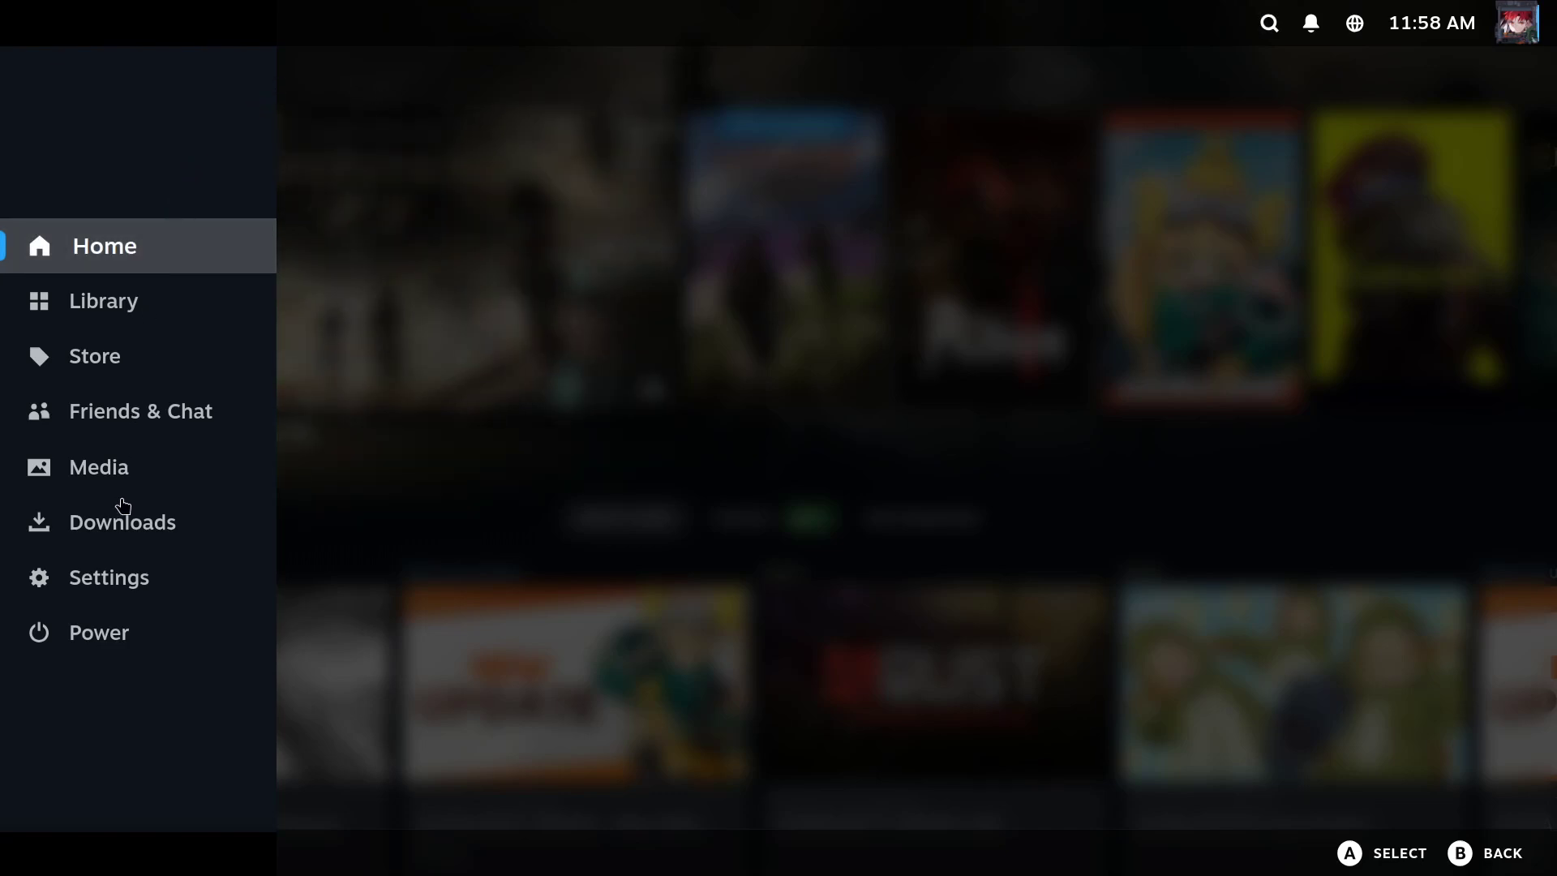
Turn on 'Enable GPU accelerated rendering in web views' under Interface settings, choosing Restart Later.
left_click(114, 579)
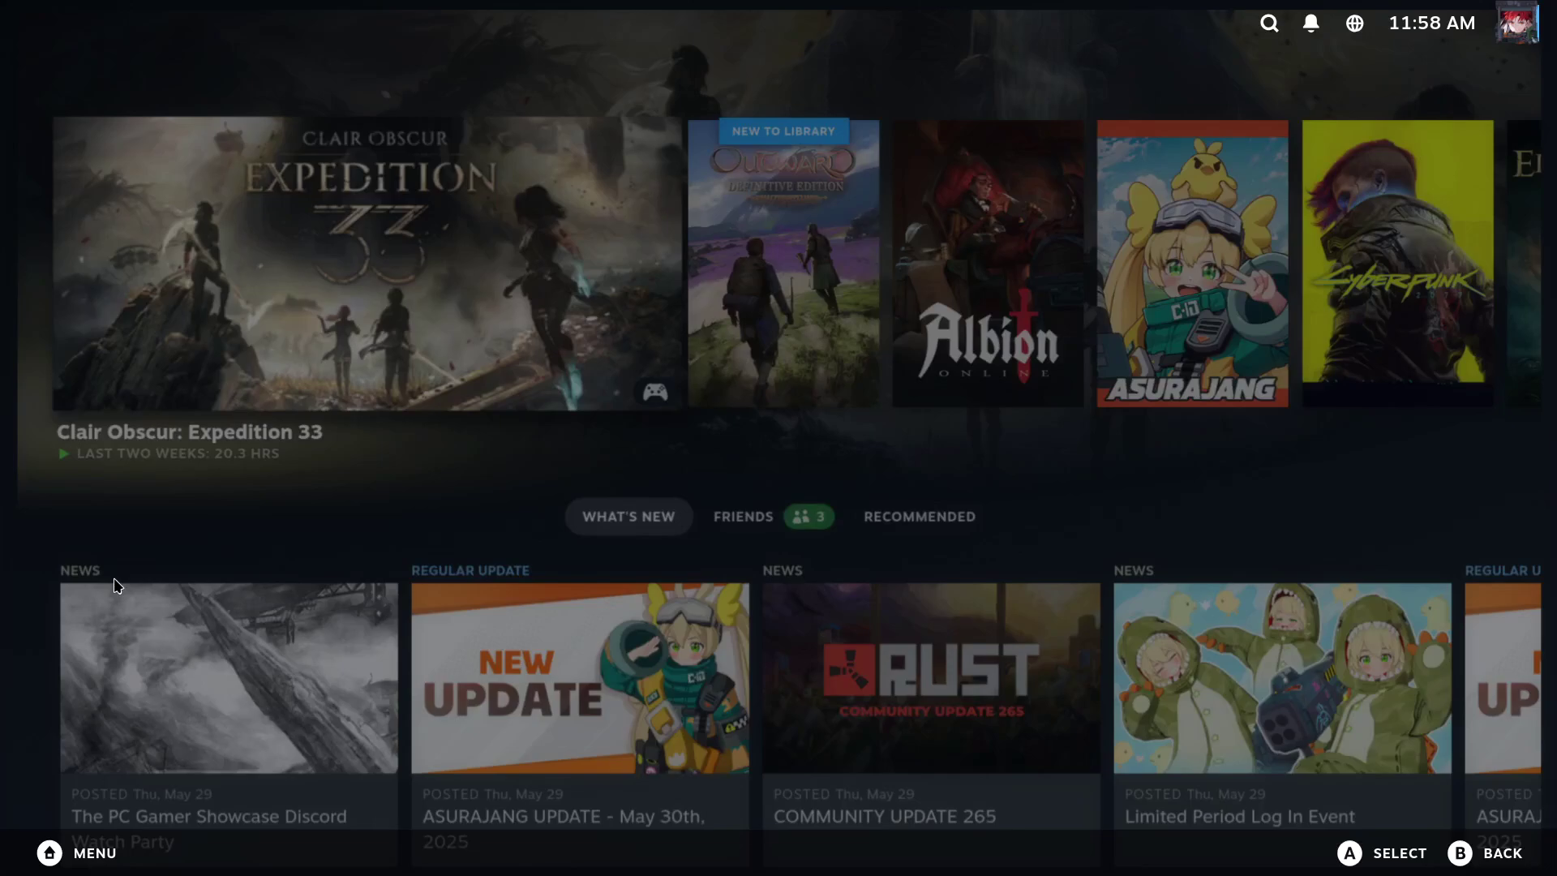
scroll(270, 463, "down", 3)
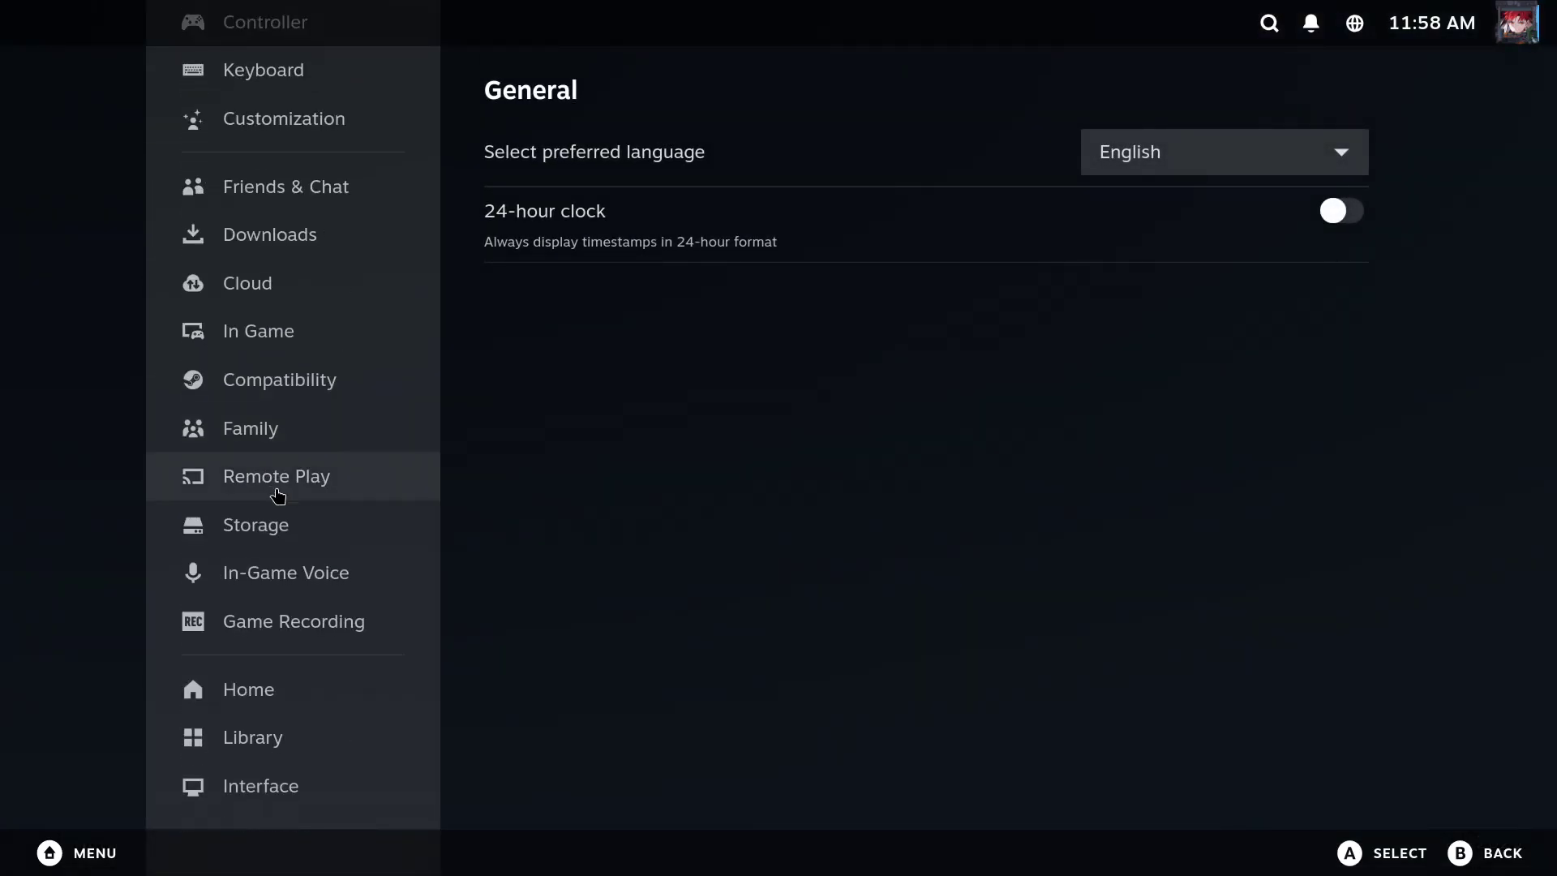
left_click(281, 795)
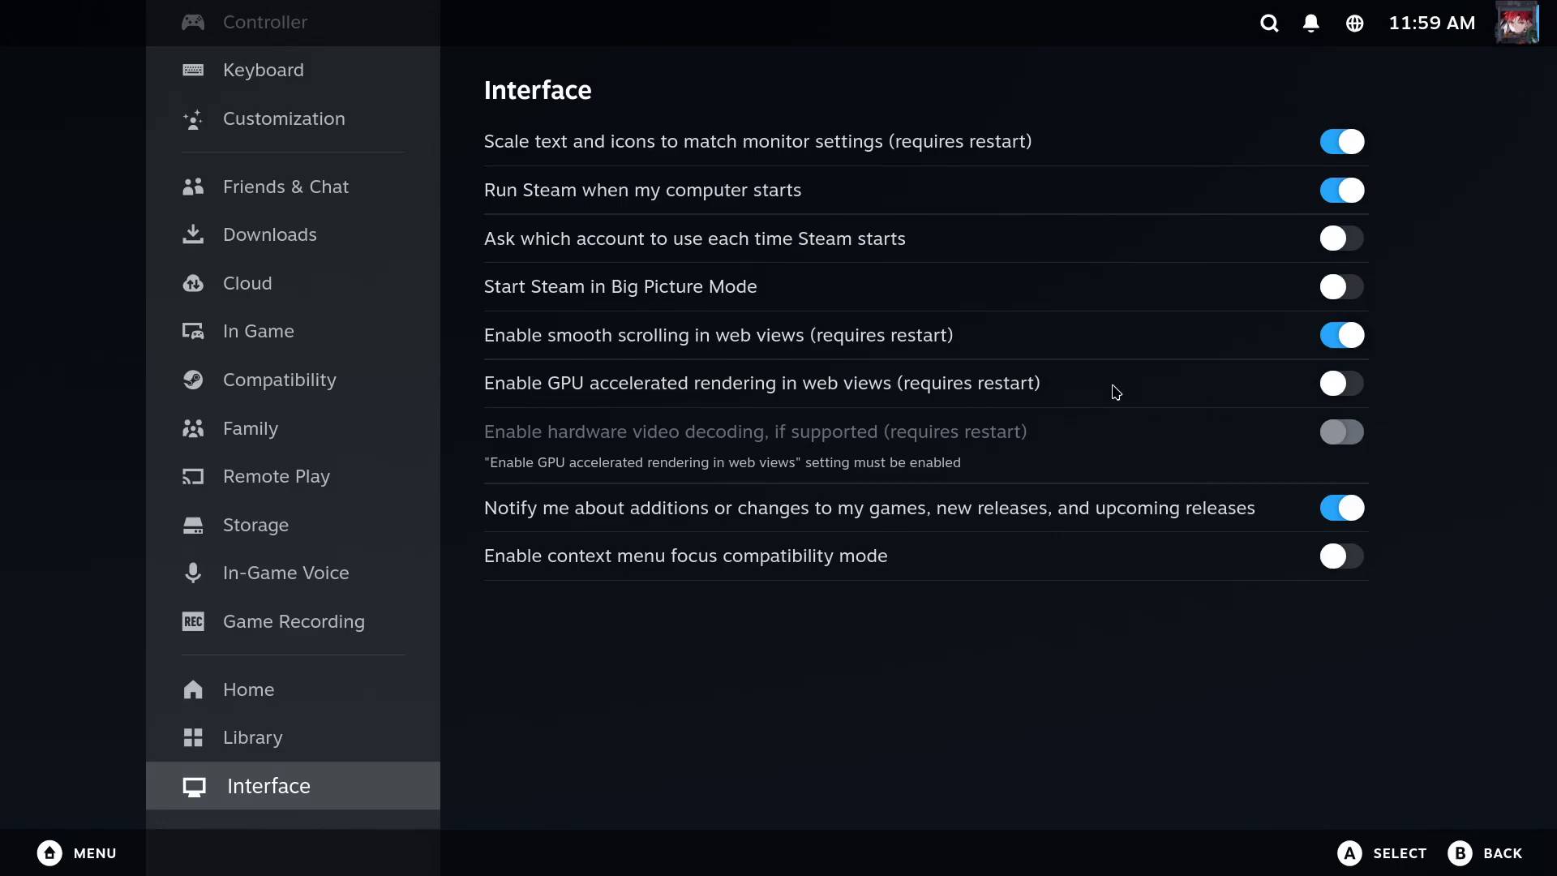
left_click(1331, 384)
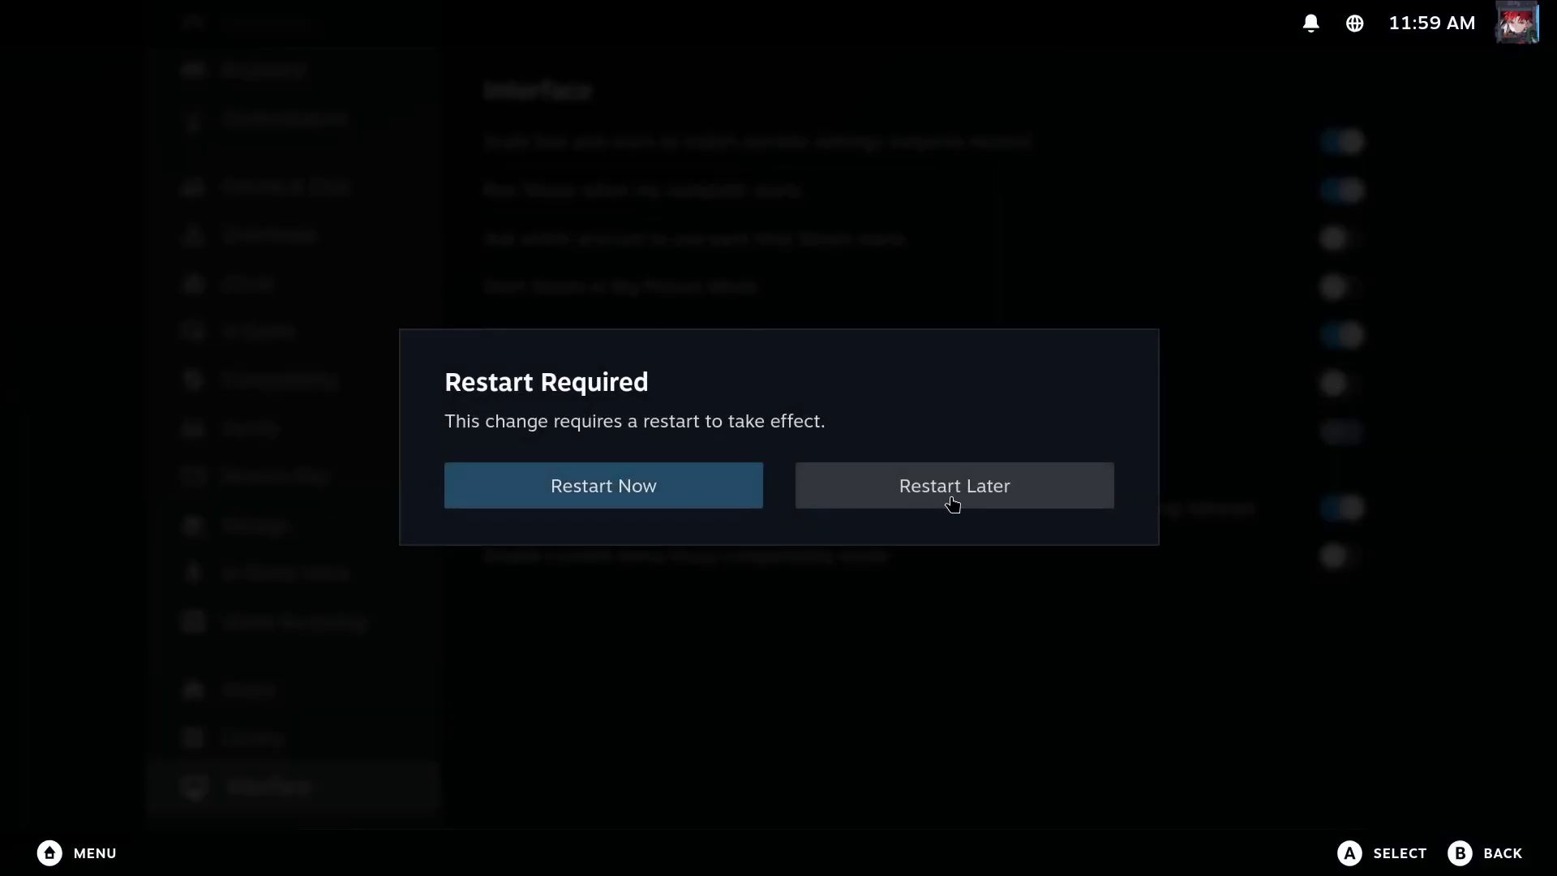
left_click(1033, 488)
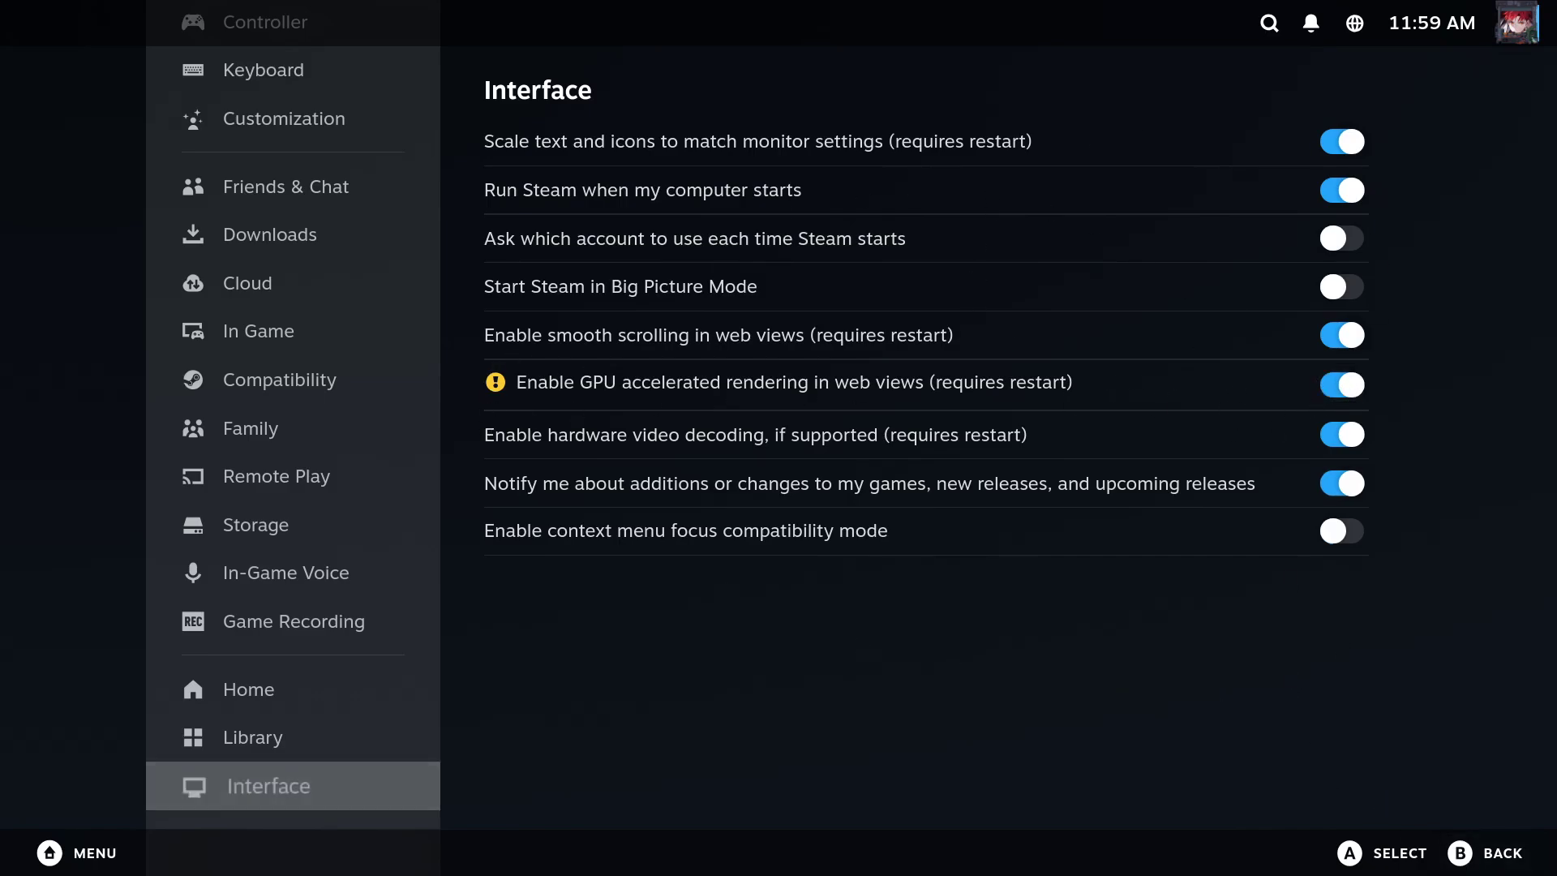
Close Settings and exit Big Picture through the Power menu.
key("Escape")
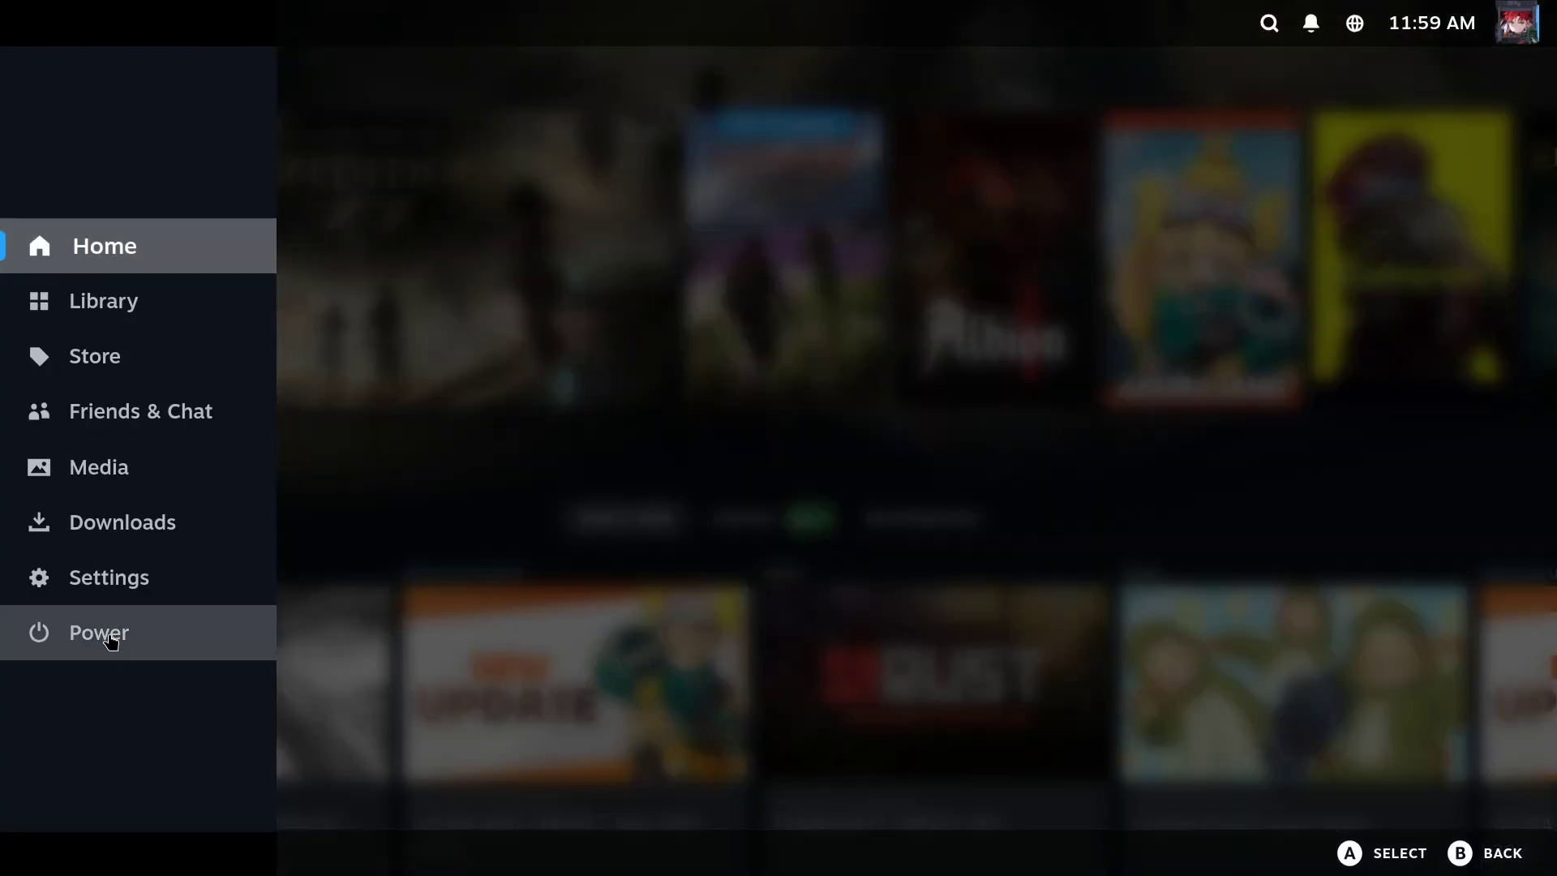
left_click(107, 642)
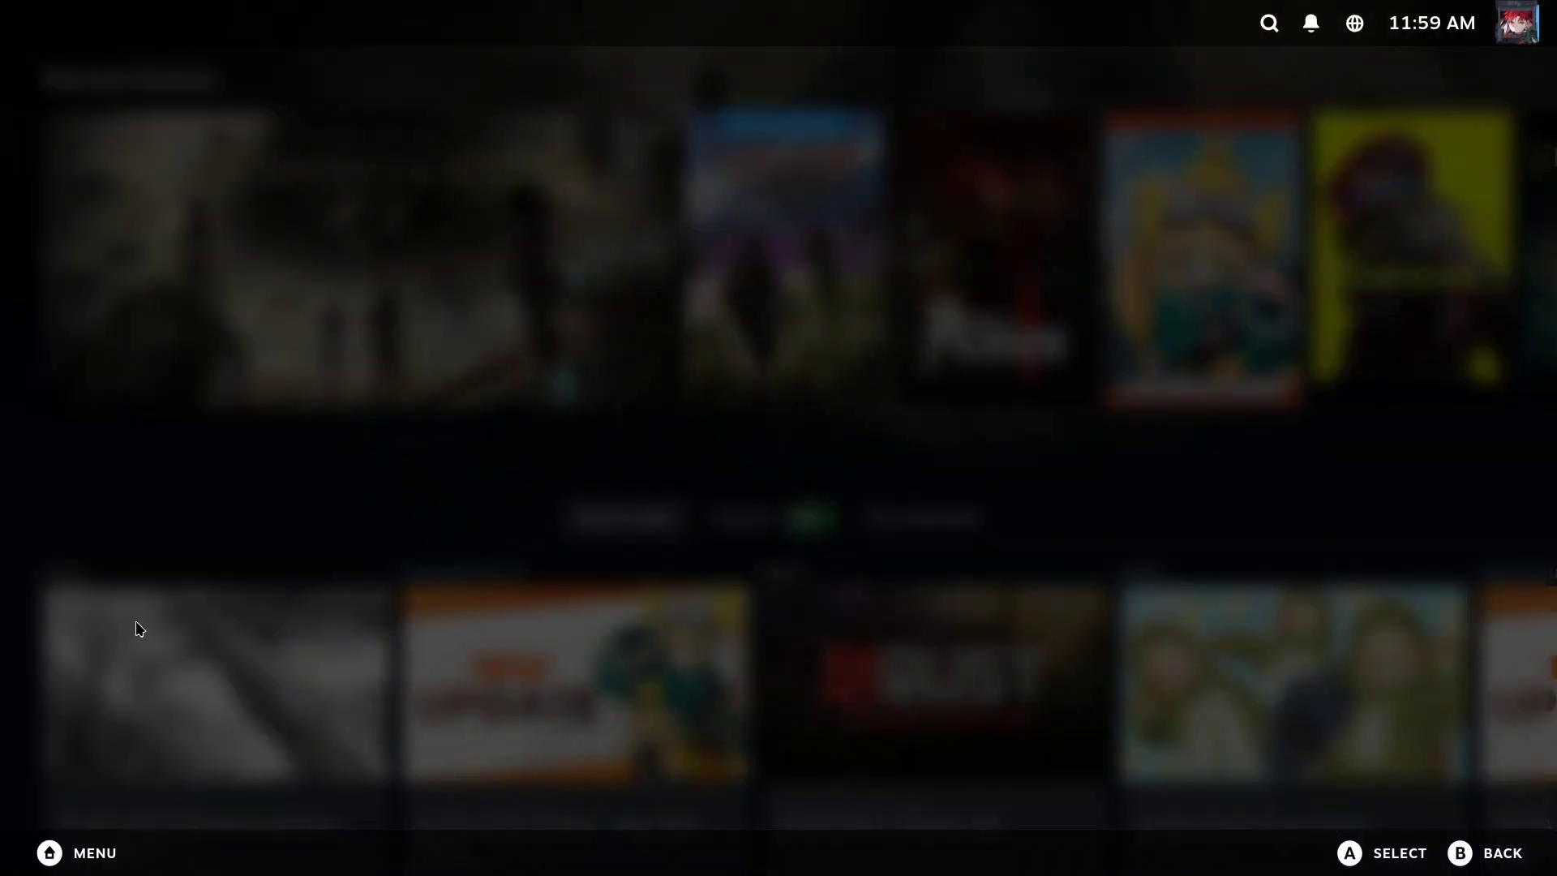
left_click(710, 557)
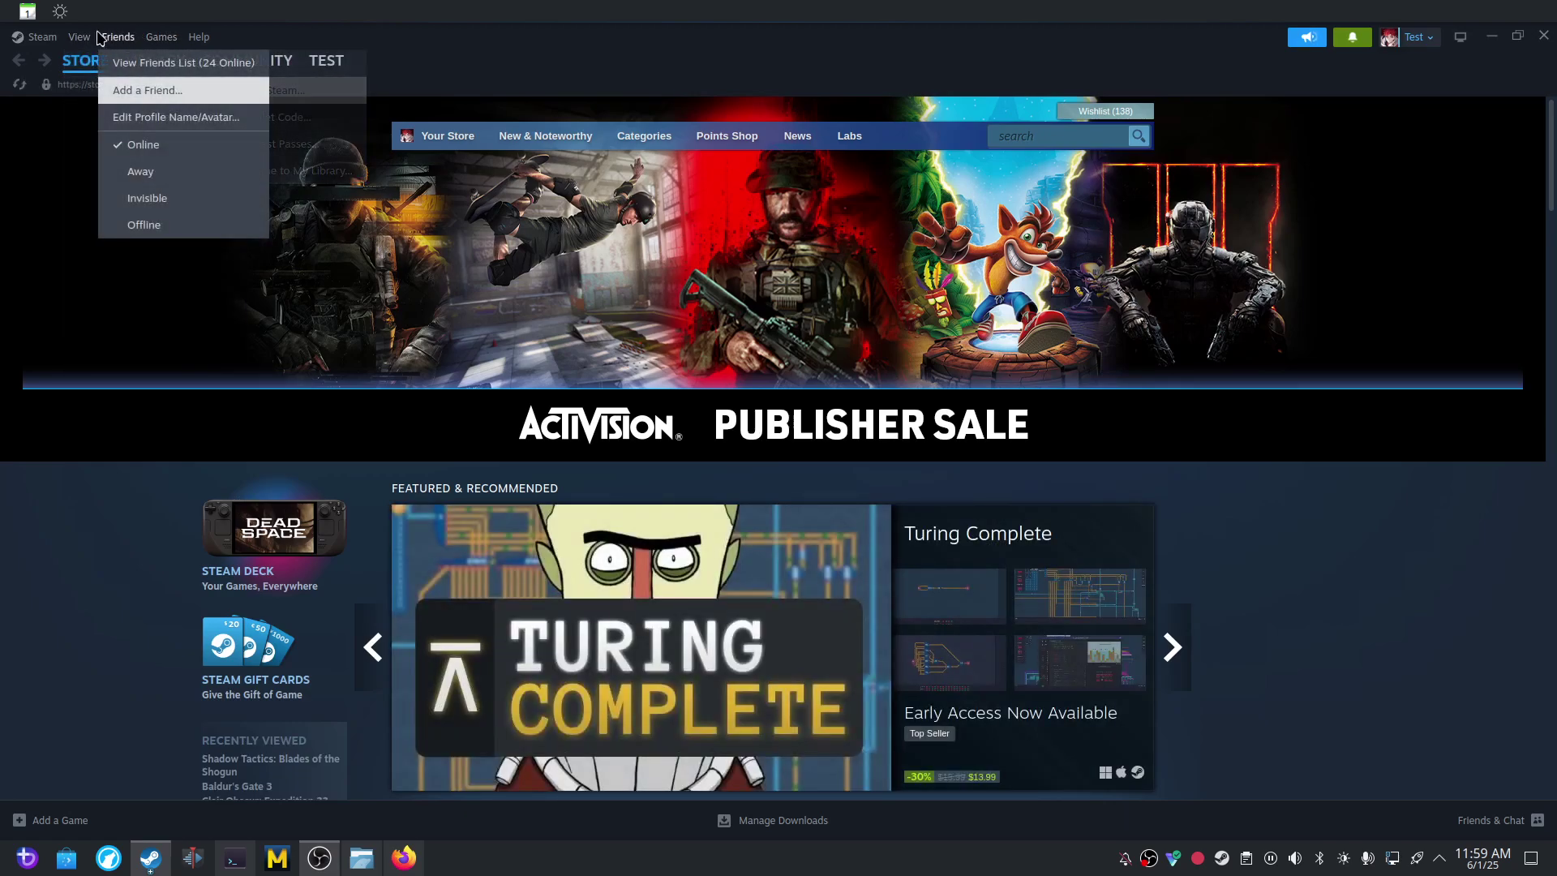
mouse_move(79, 36)
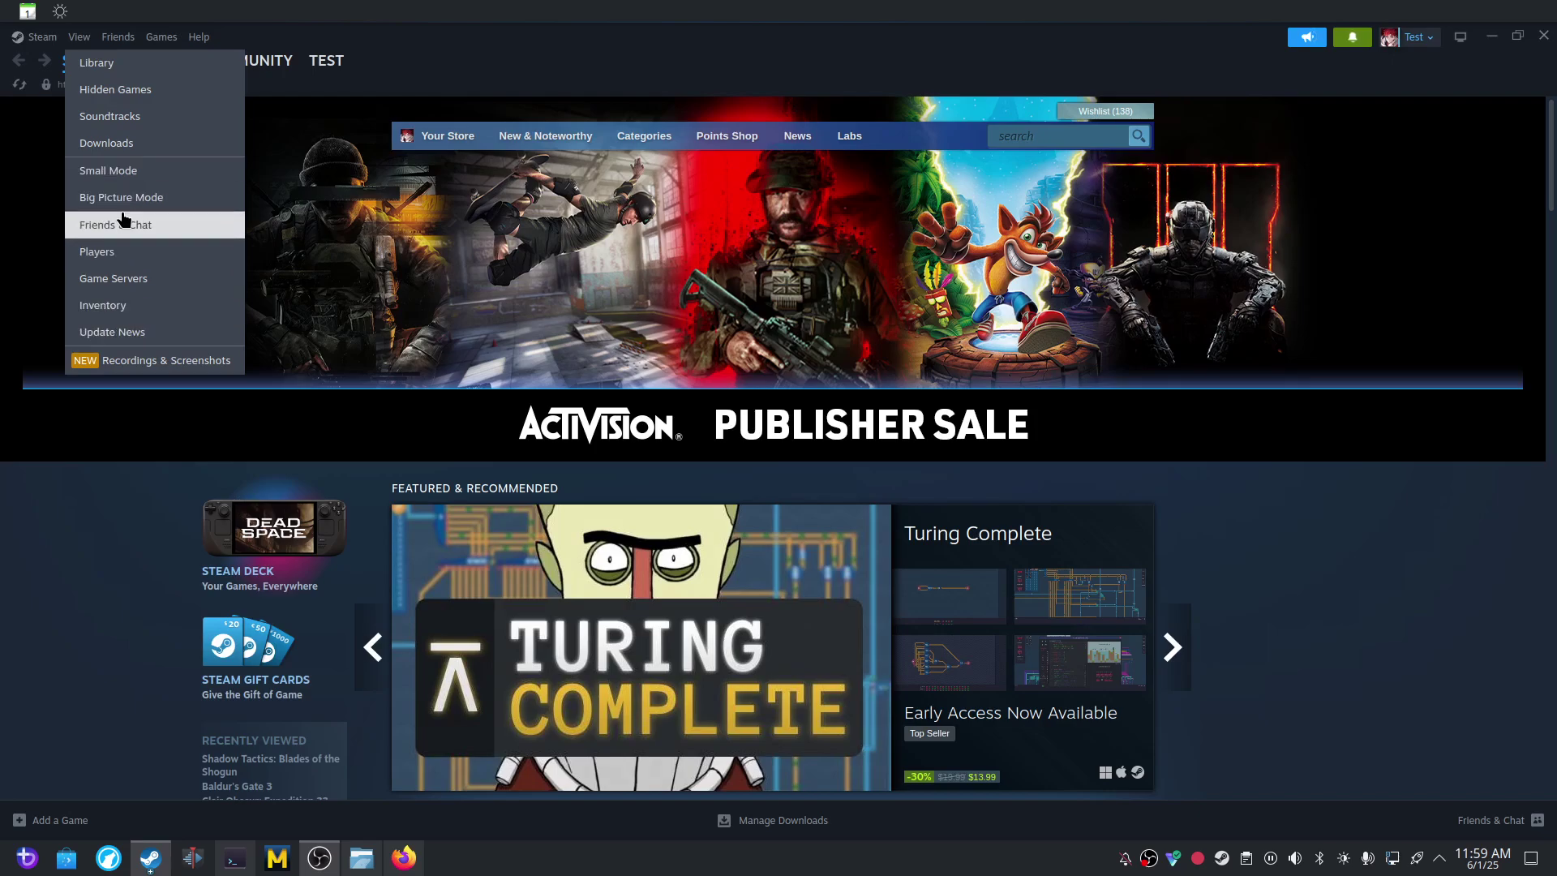
Choose Big Picture Mode from the View menu to relaunch it.
left_click(119, 198)
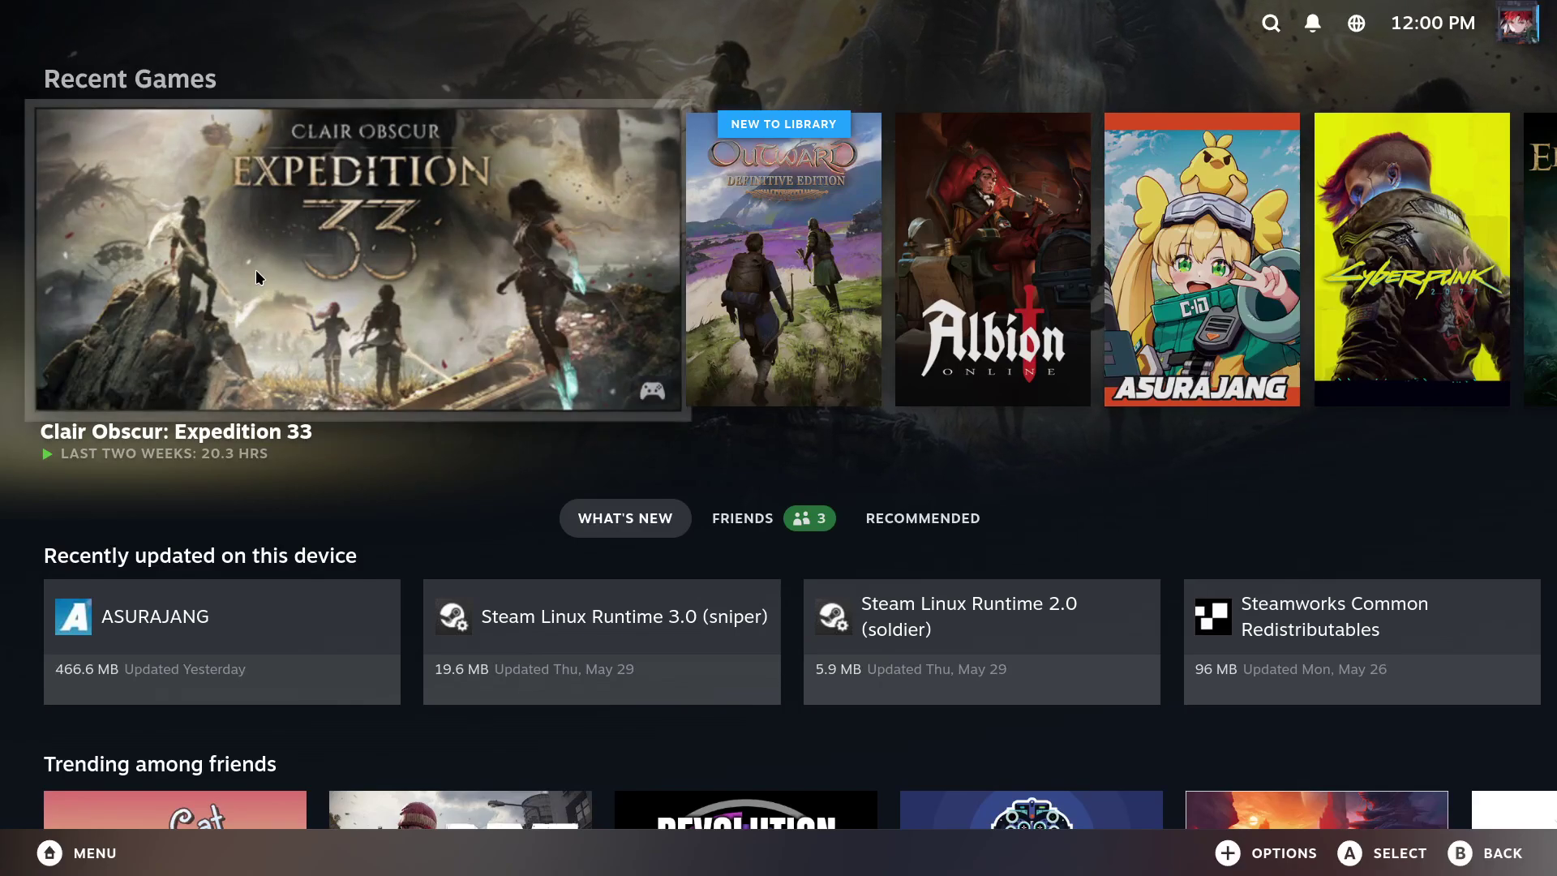
Browse the Recent Games carousel and open the Clair Obscur: Expedition 33 tile.
key("Right")
key("Right")
key("Right")
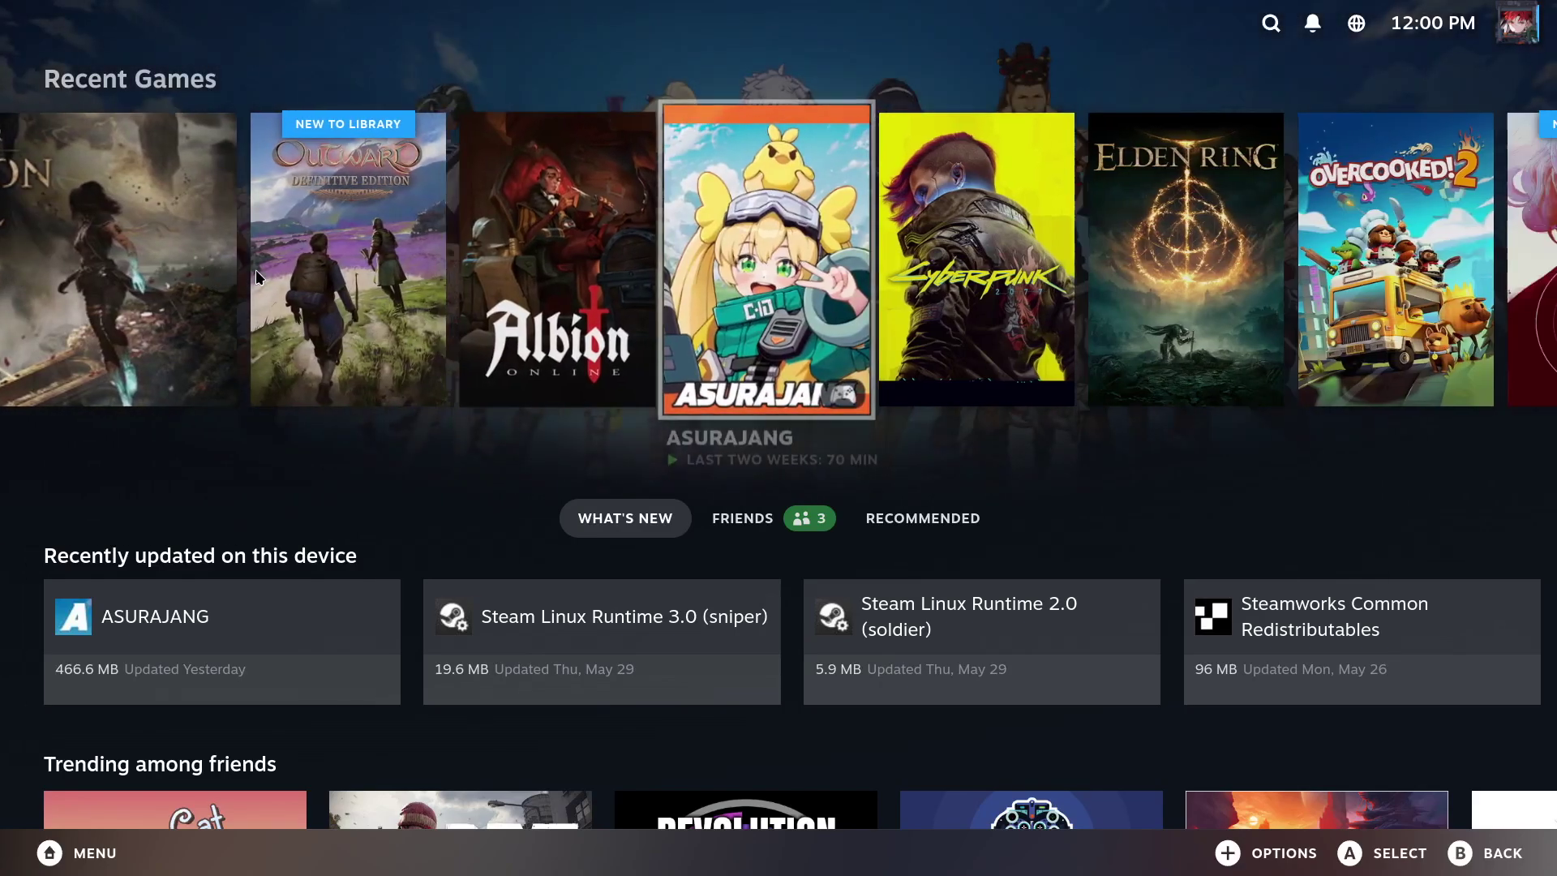
key("Right")
key("Right")
key("Right")
key("Right")
key("Right")
key("Right")
key("Right")
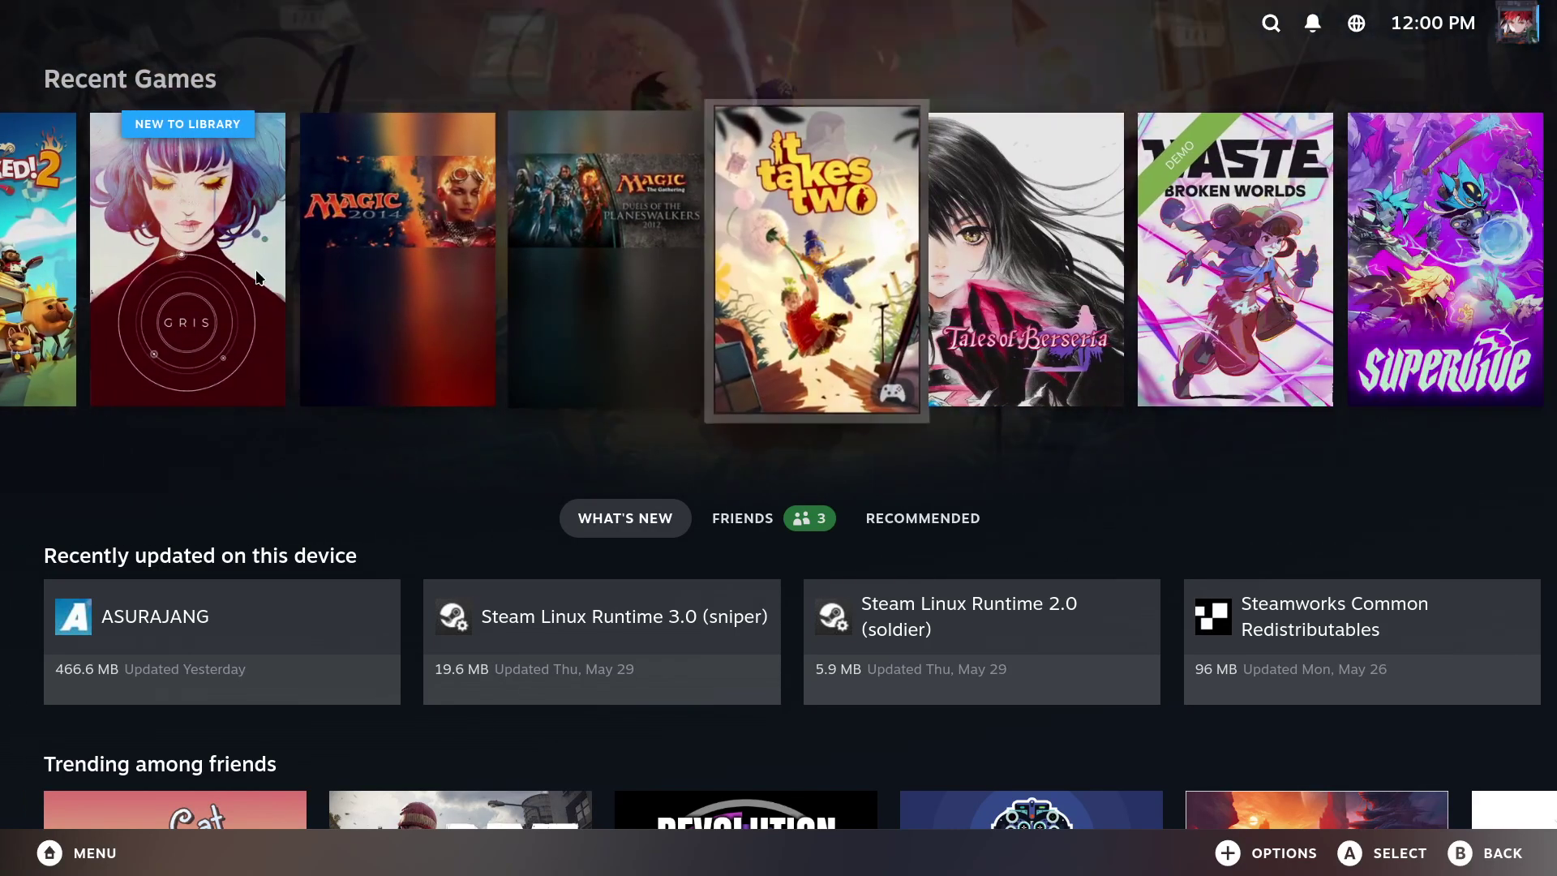
key("Down")
key("Down")
key("Down")
key("Up")
key("Up")
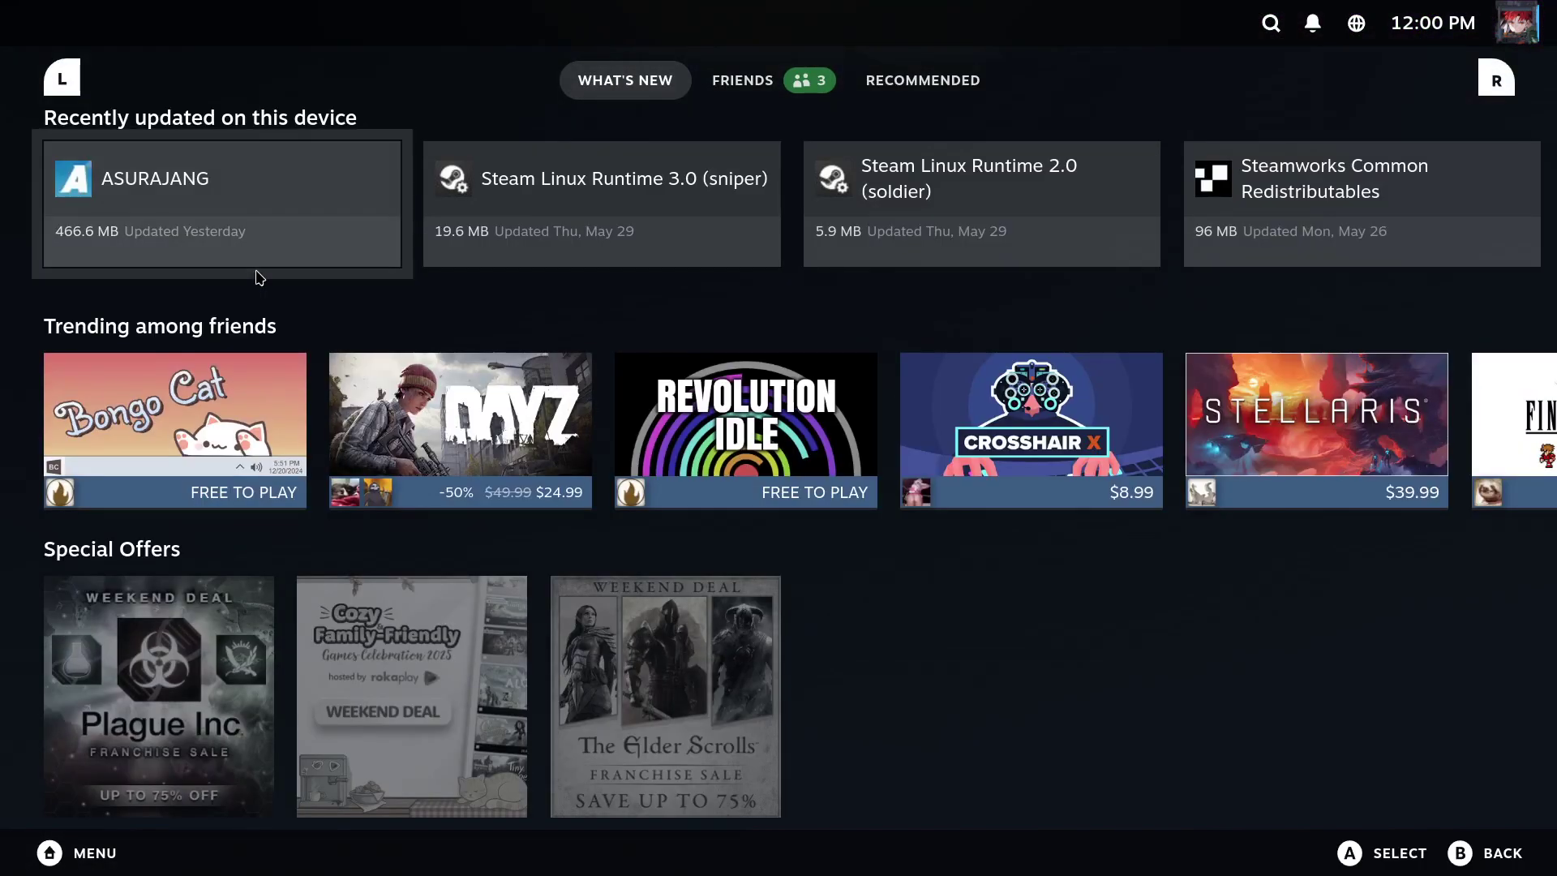
key("Up")
key("Up")
key("Right")
key("Right")
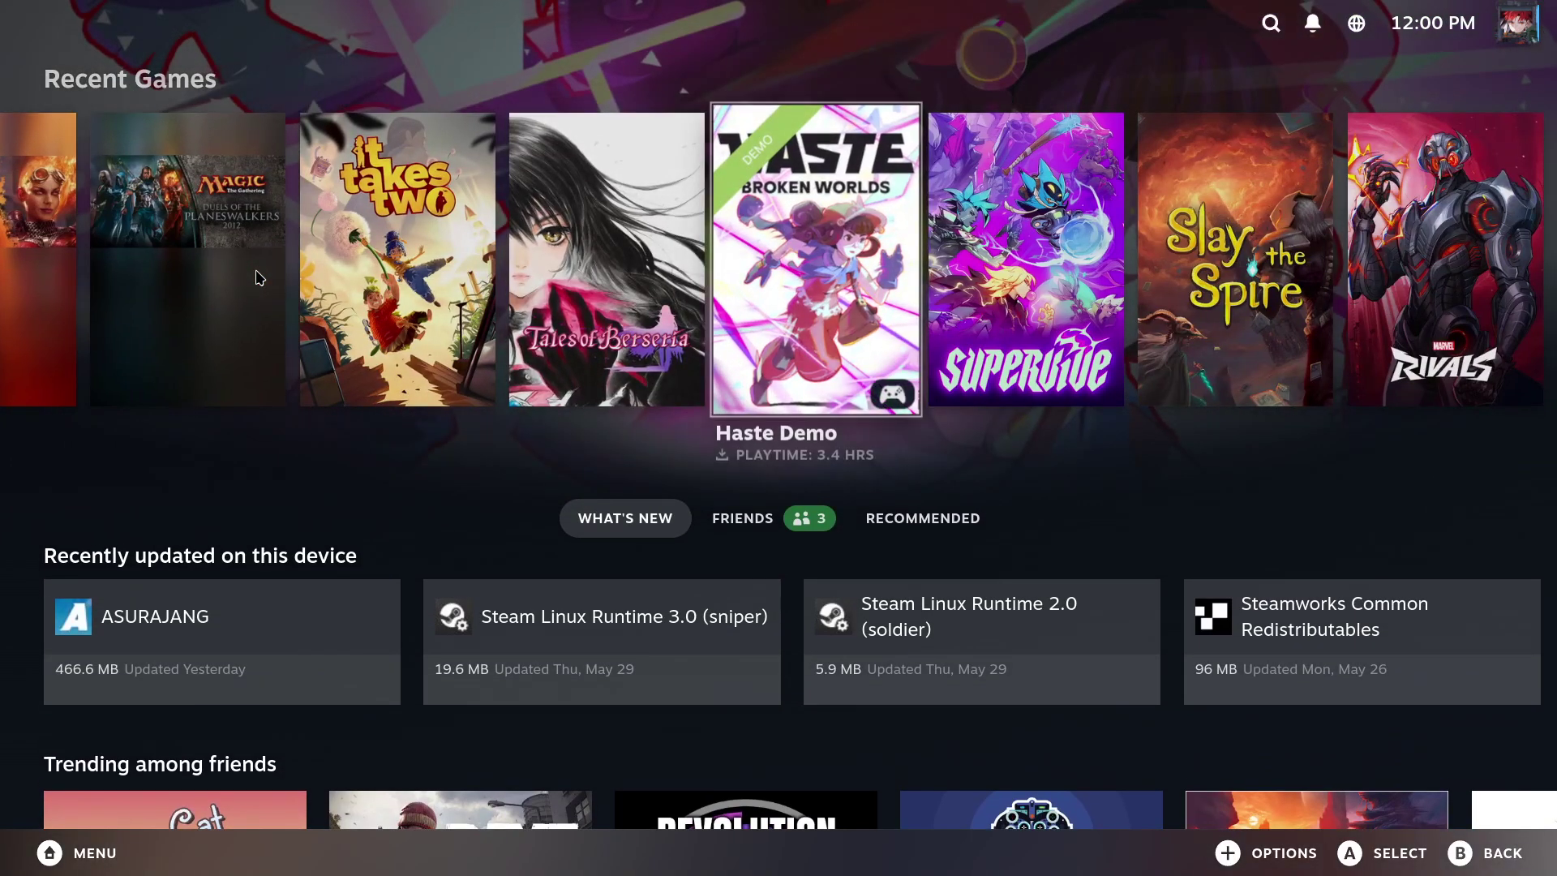
key("Left")
key("Left")
key("Left")
key("Left")
key("Left")
key("Left")
key("Left")
key("Left")
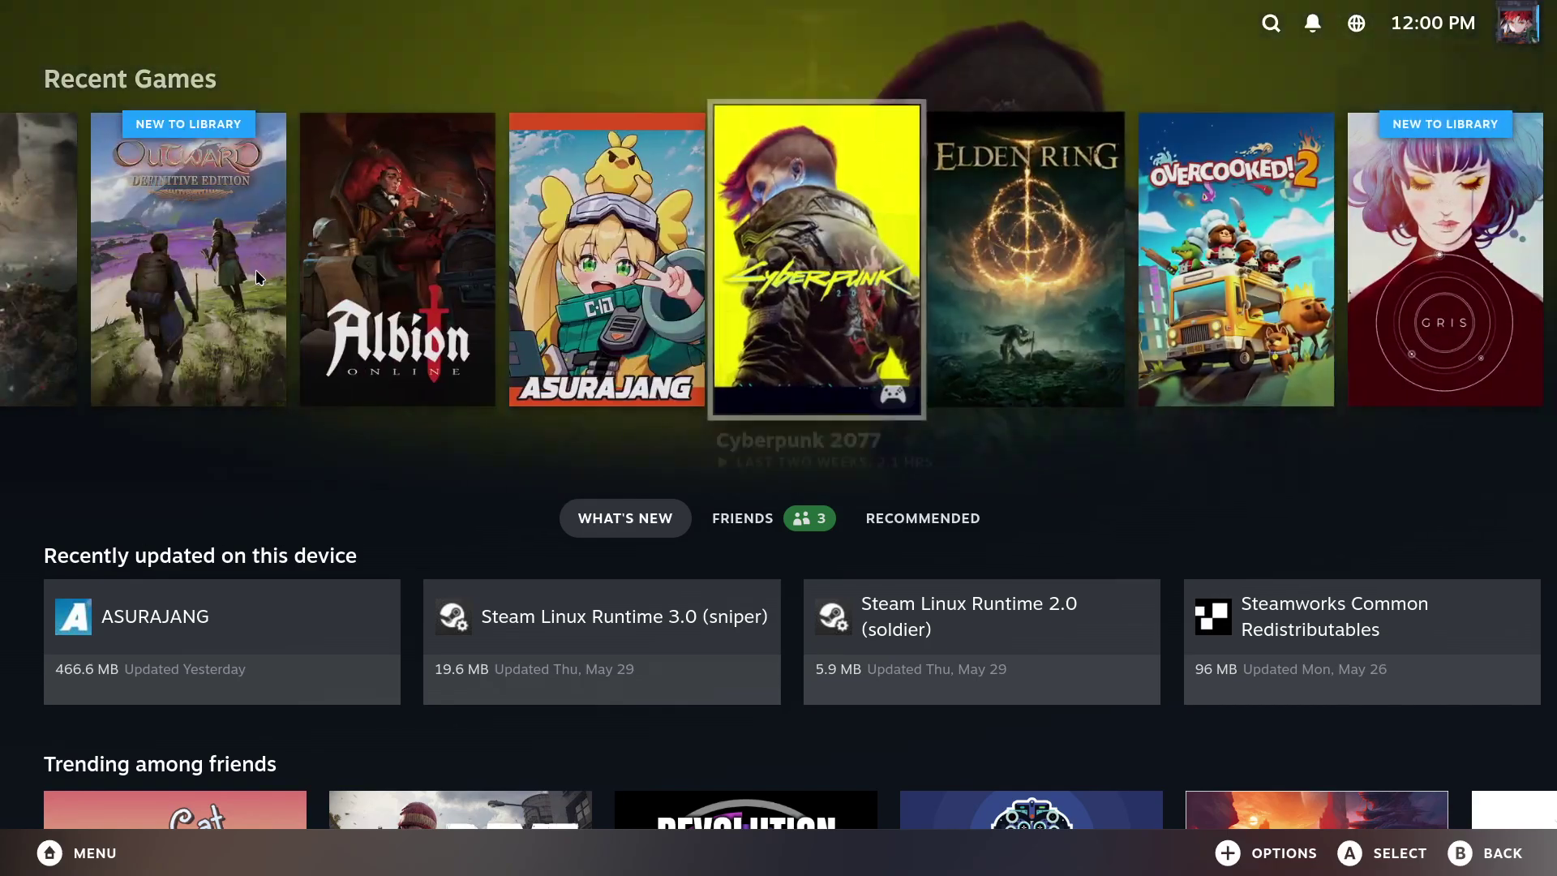
key("Left")
key("Left")
key("Left")
key("Left")
key("Return")
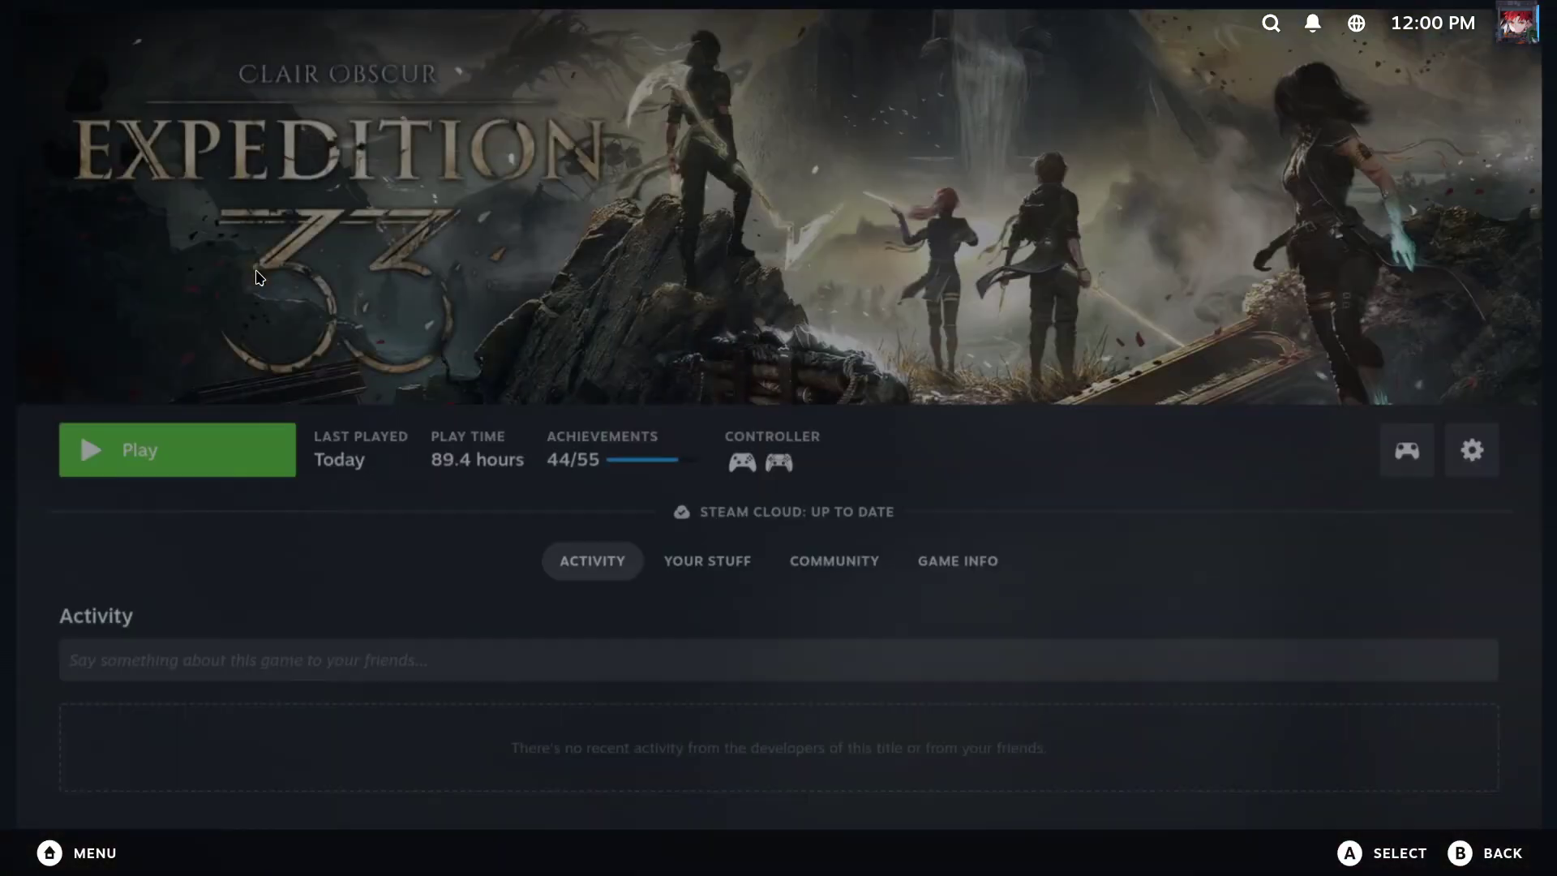